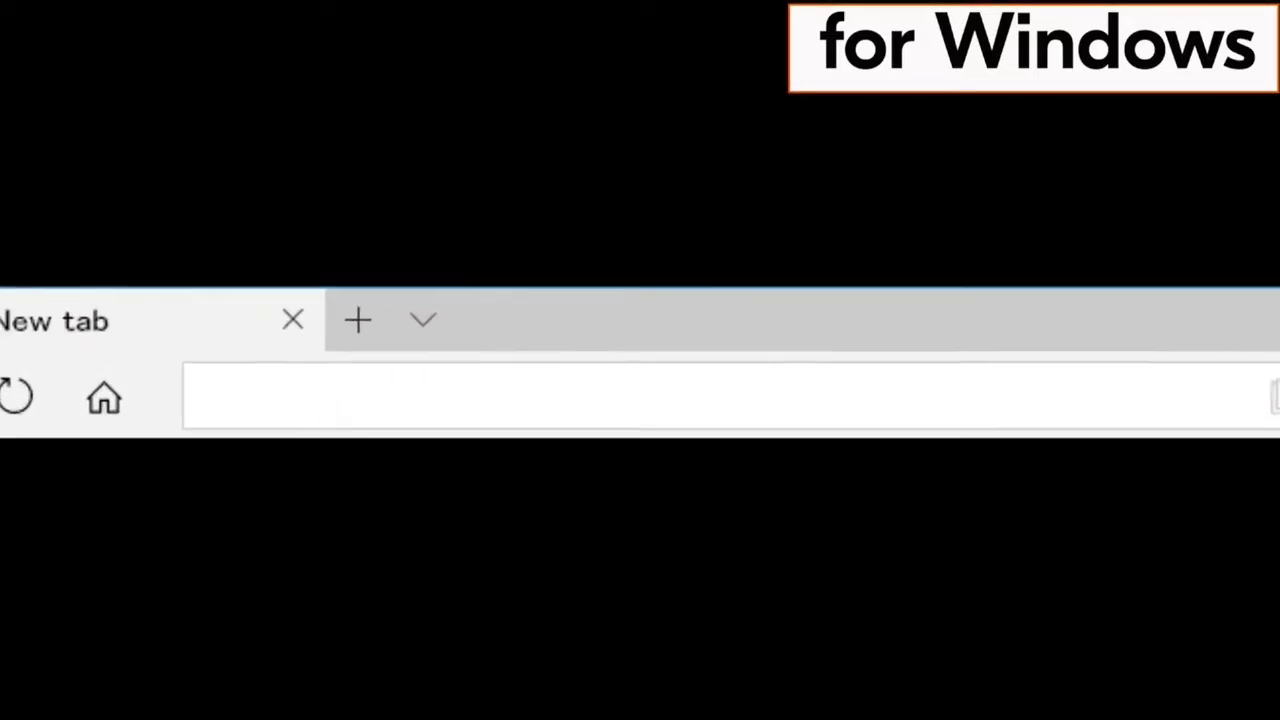
text(ttps://)
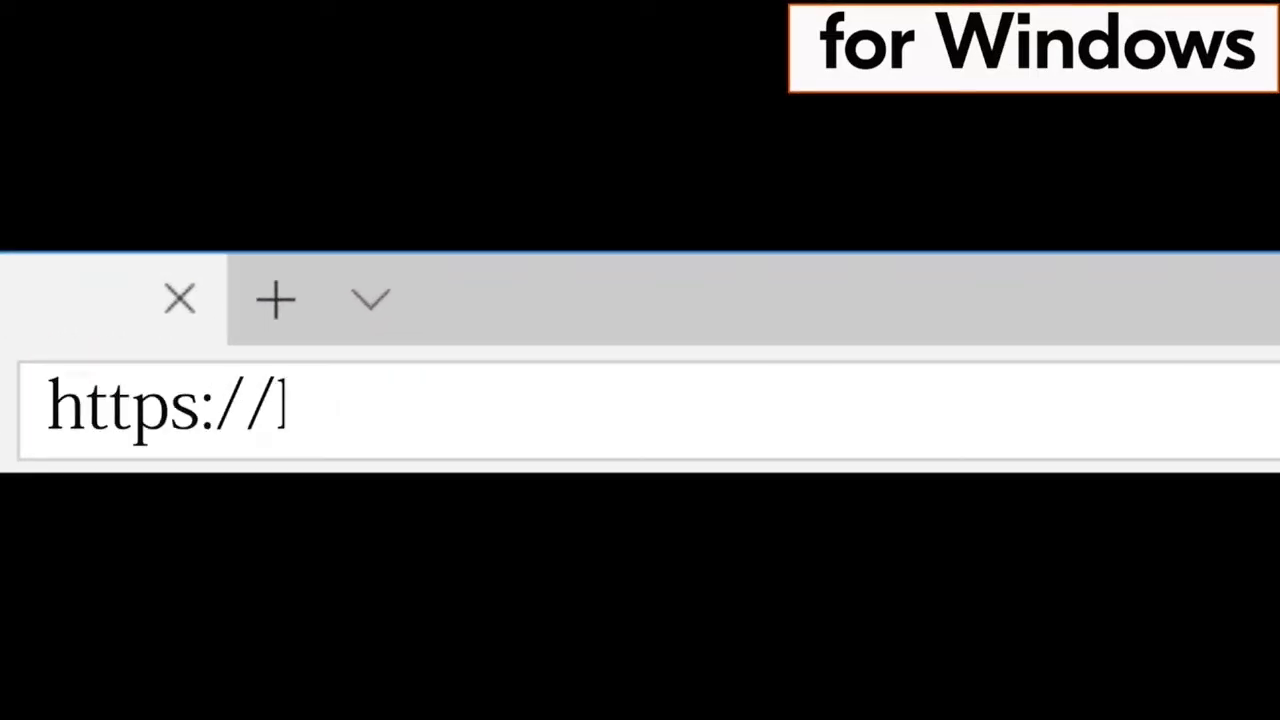
text(kyocera.info/)
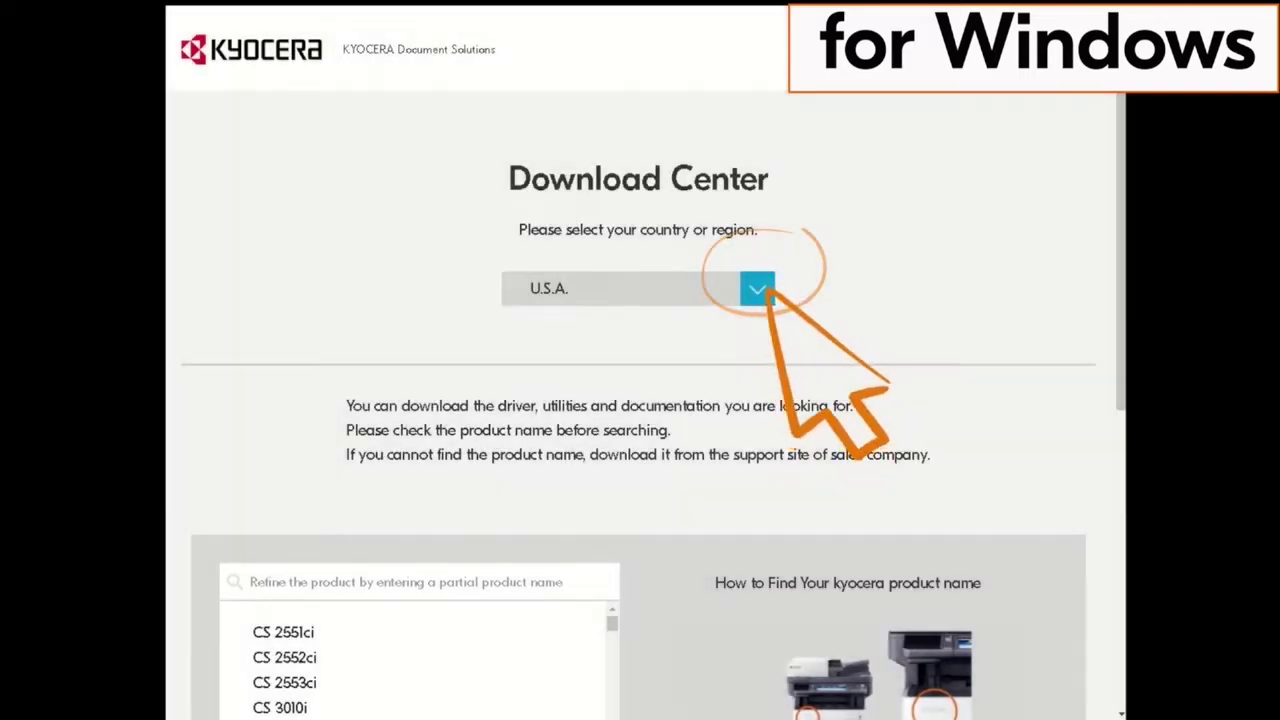
Confirm the U.S.A. region, search for 'PA', and open the PA2000w product page
click(757, 288)
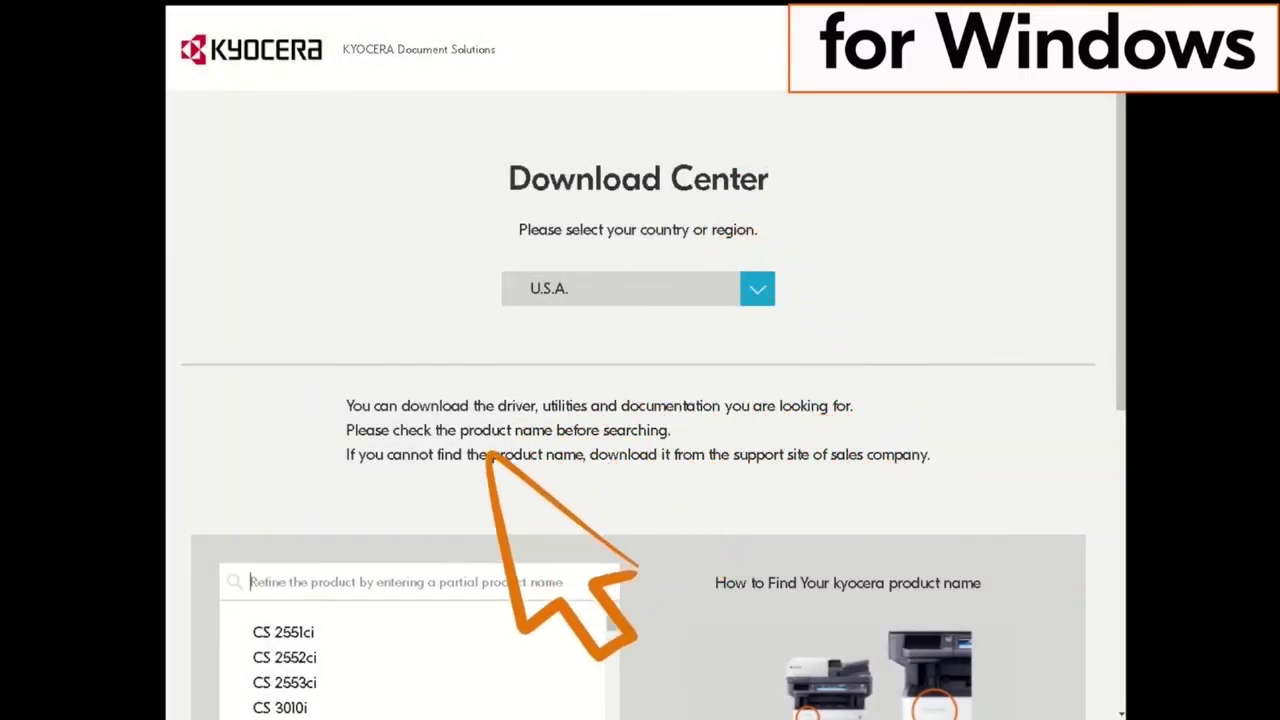
click(322, 580)
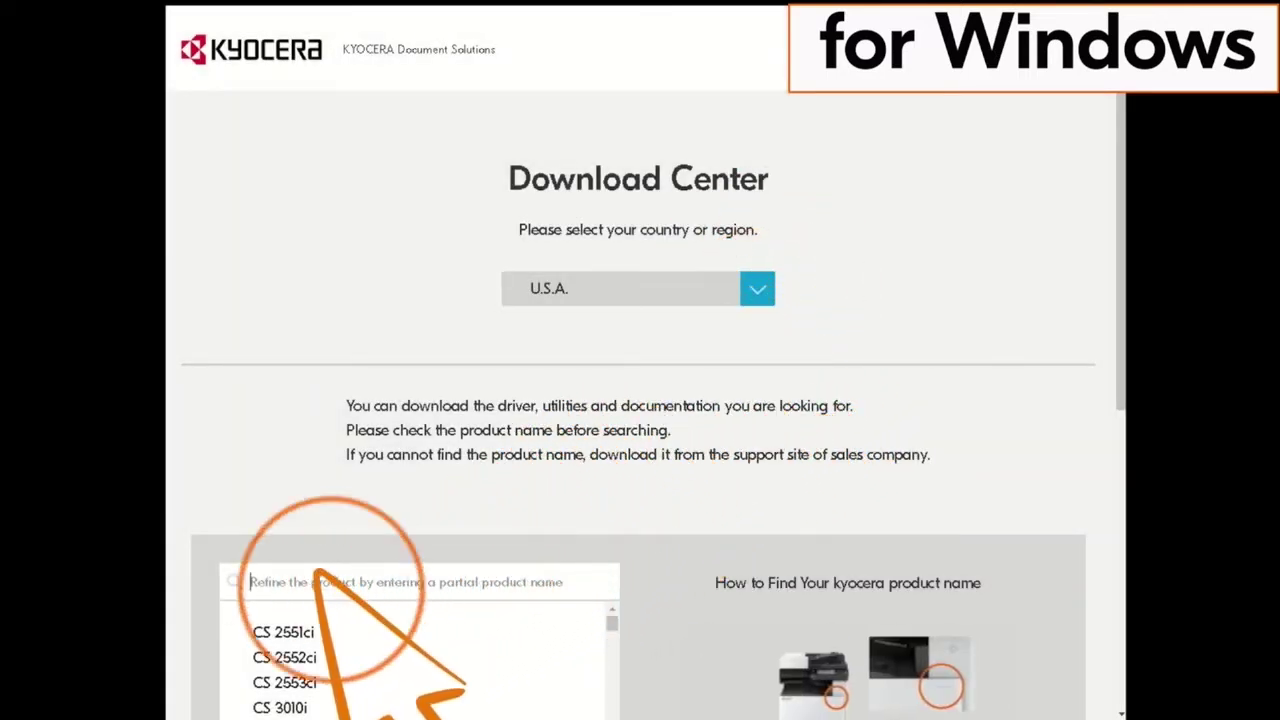
text(PA)
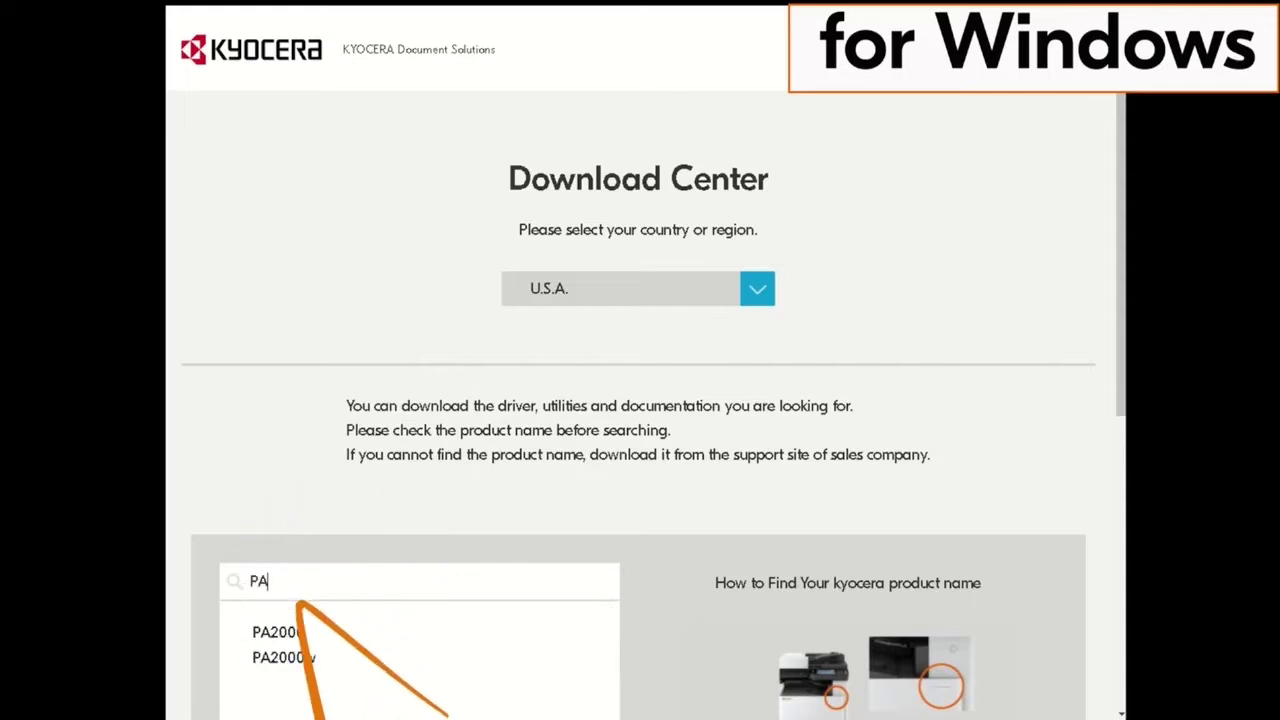
click(285, 658)
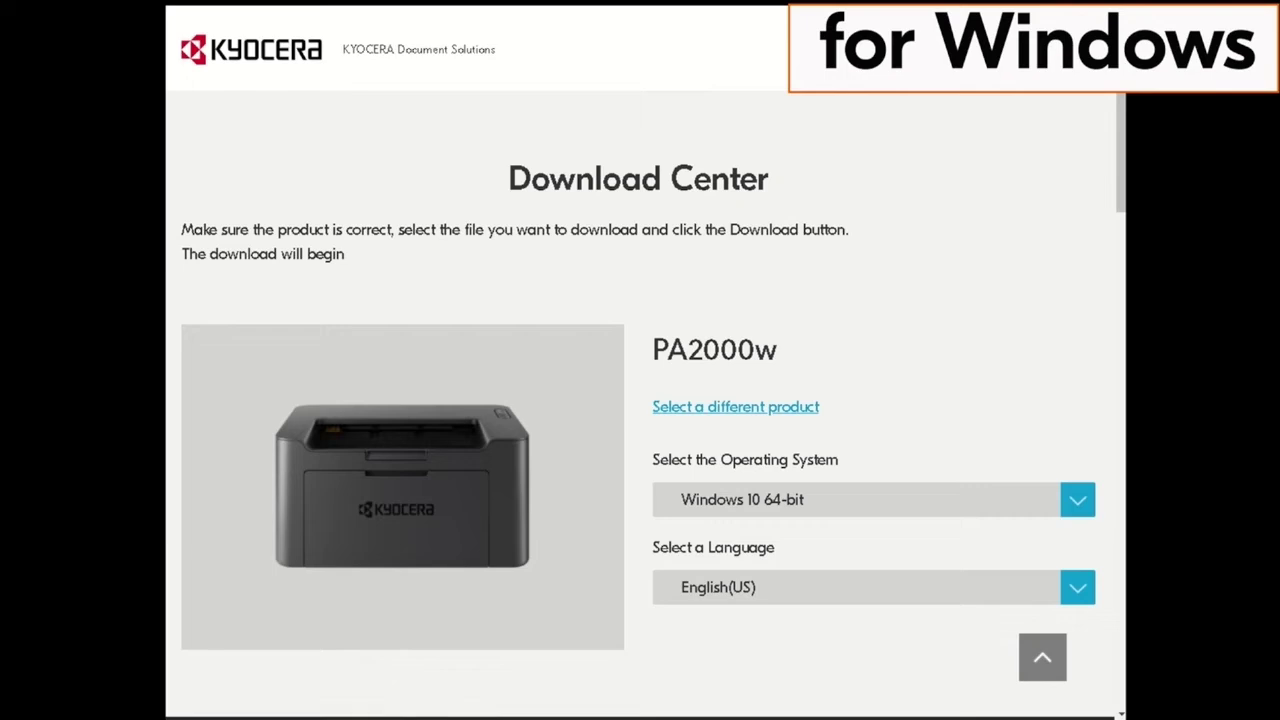
Select Windows 10 64-bit and English(US), then scroll to the Web Installer 1.6.10.0 download
click(1077, 499)
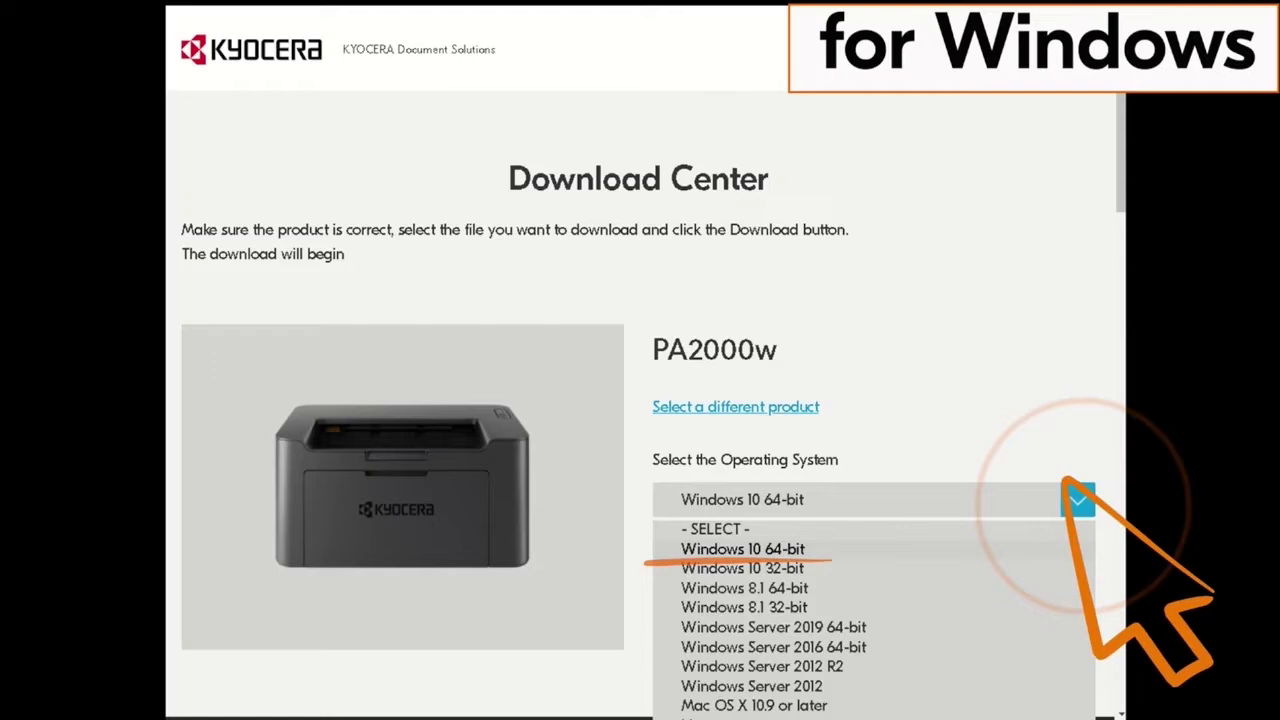
click(742, 549)
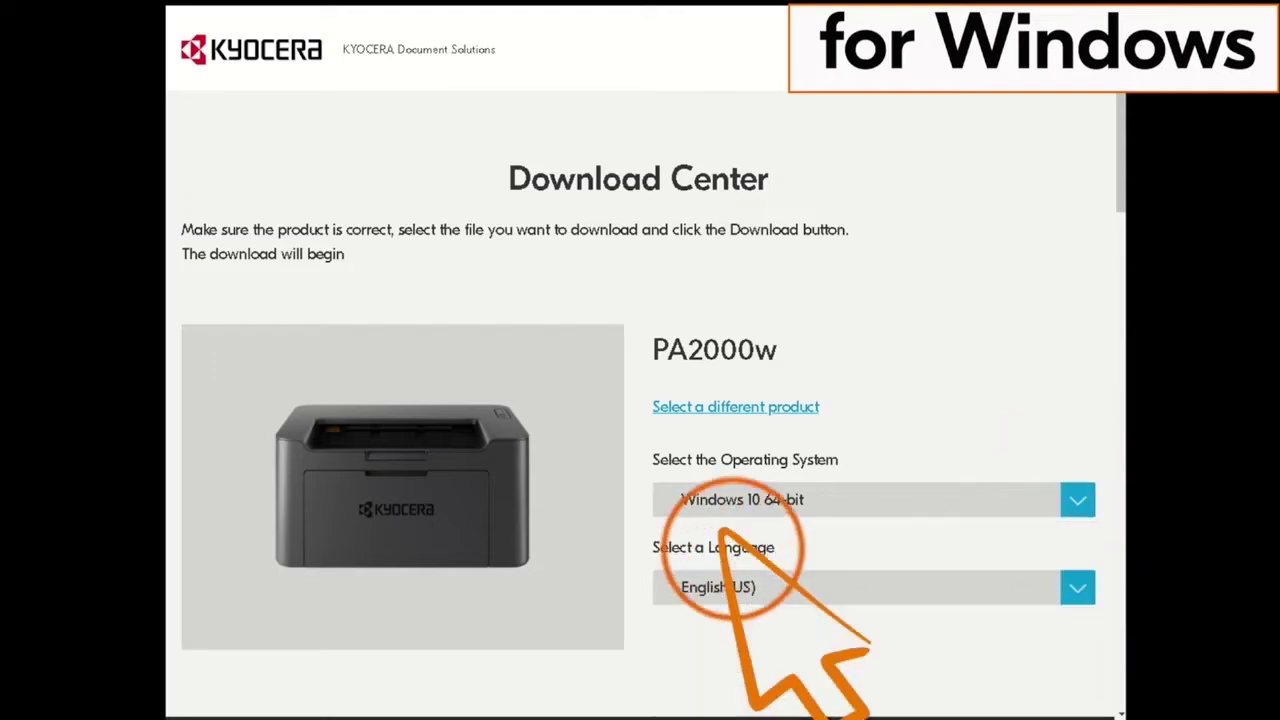
click(1077, 587)
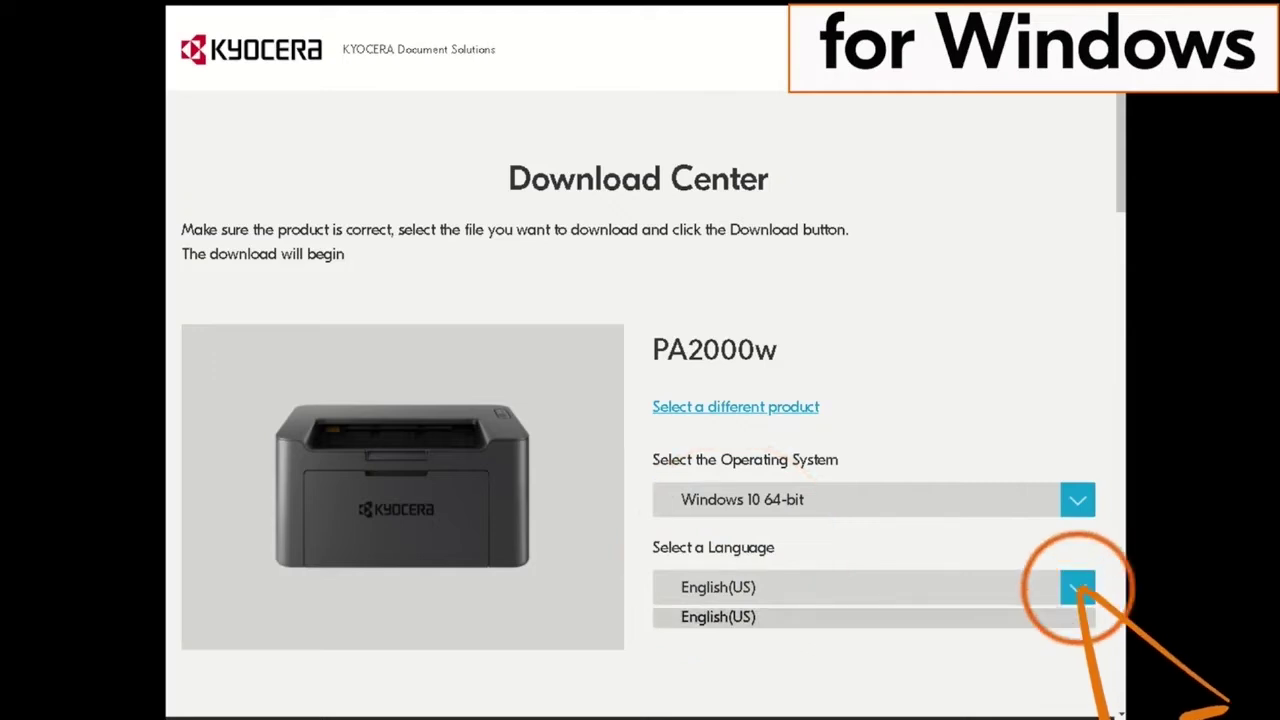
click(1080, 614)
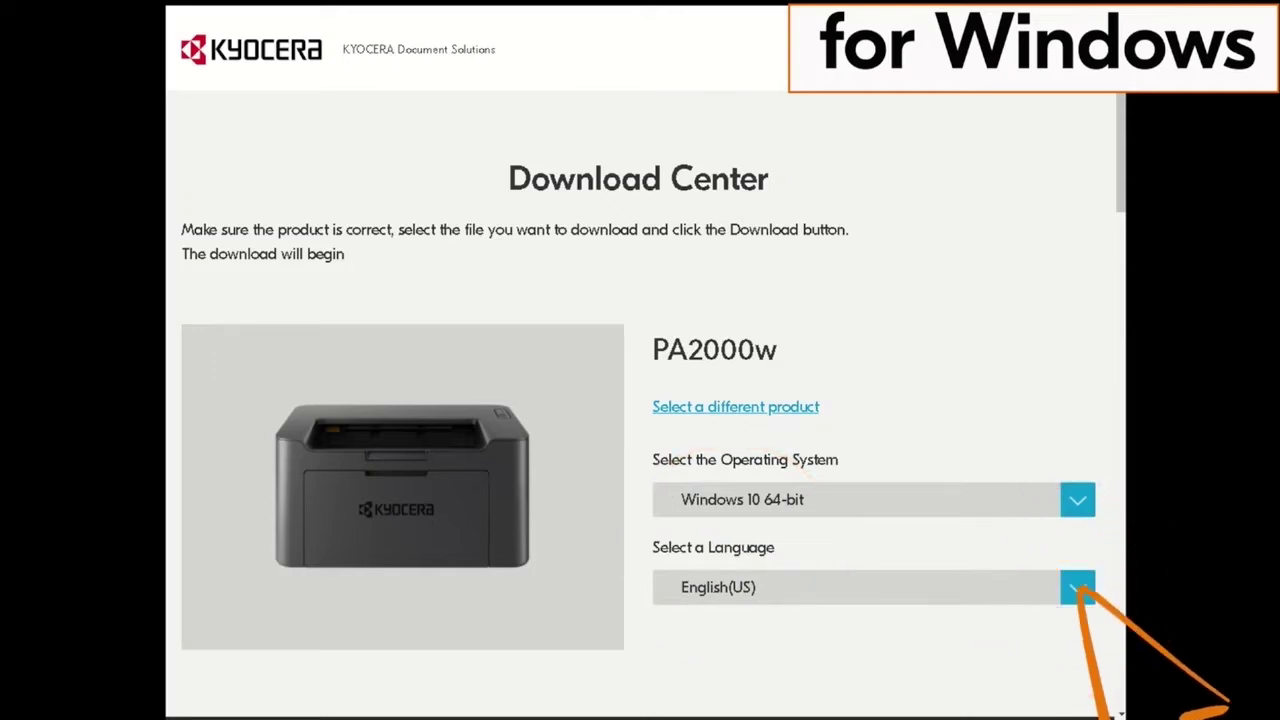
scroll(640, 400, down, 5)
scroll(640, 400, down, 10)
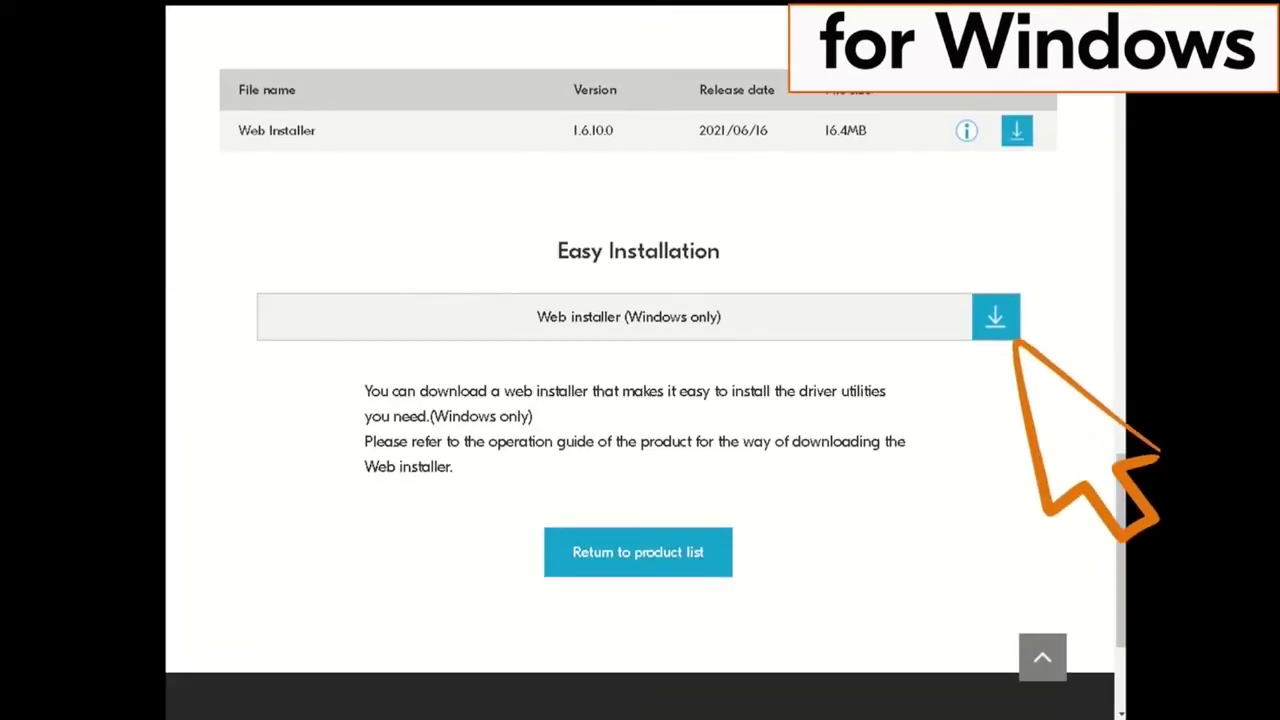
Agree to the licence, download the Easy Installation WebInstaller.exe, and launch it
click(995, 317)
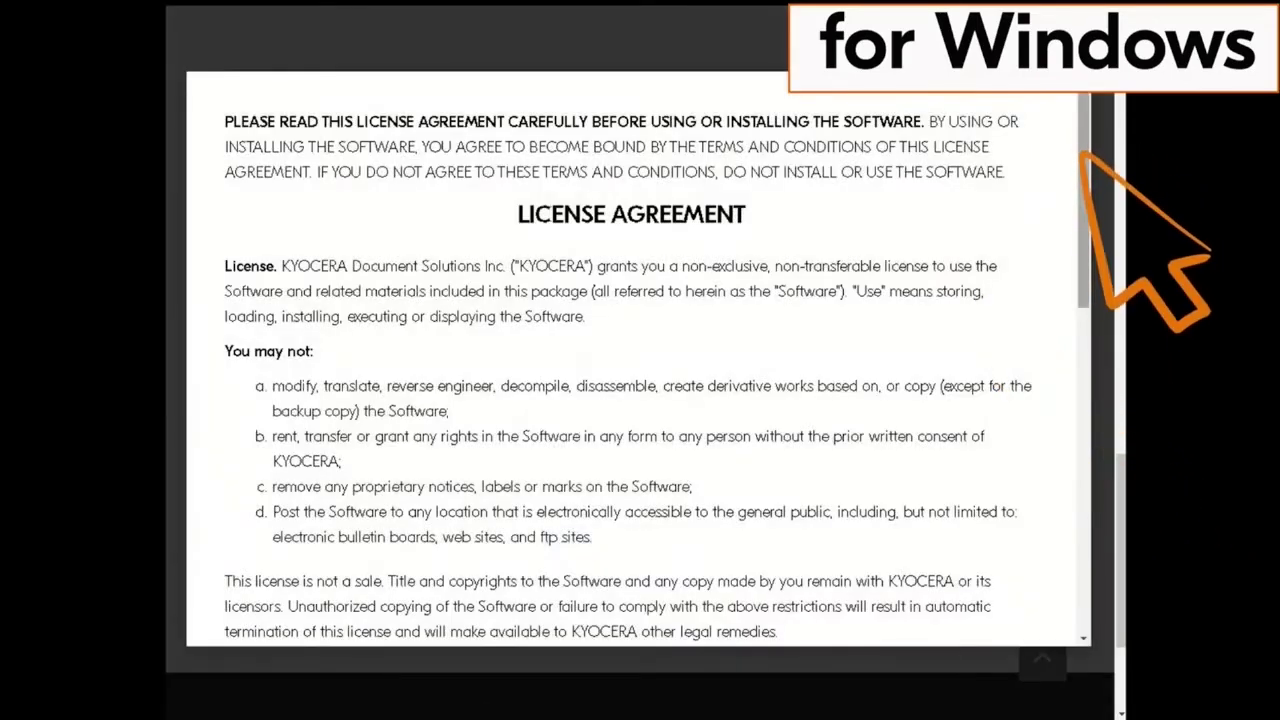
scroll(640, 400, down, 10)
scroll(640, 400, down, 5)
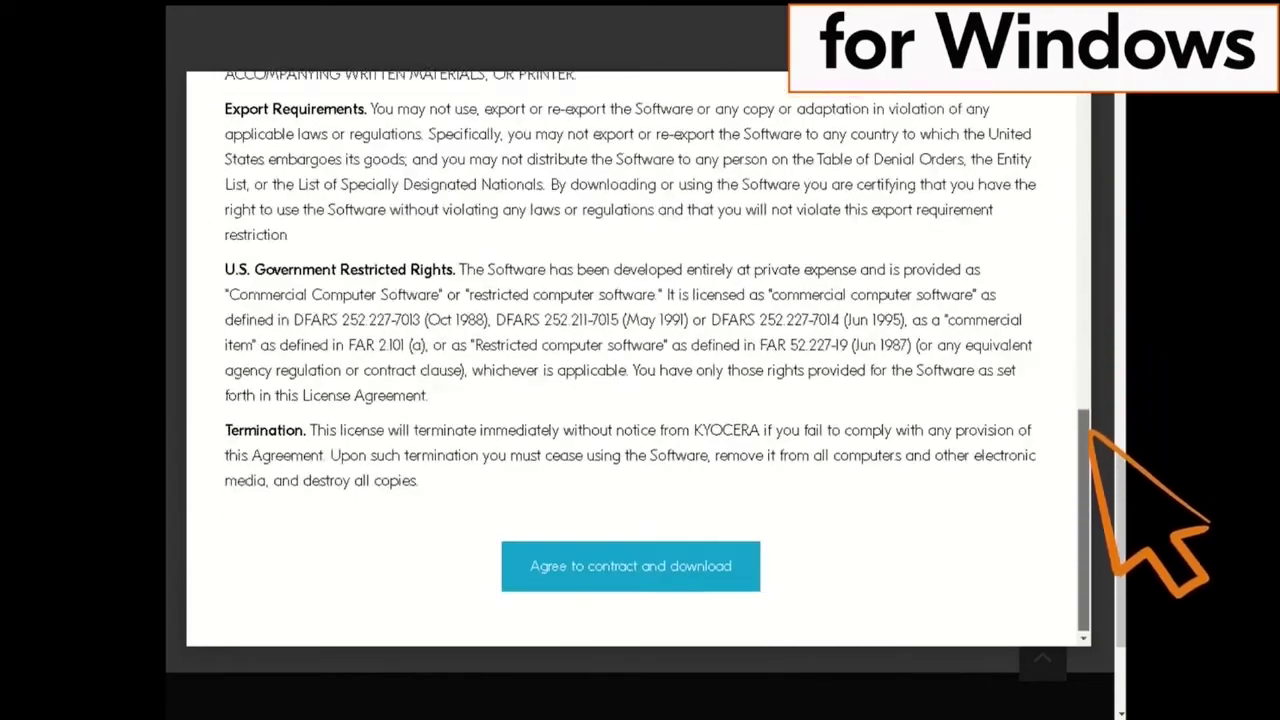
click(630, 563)
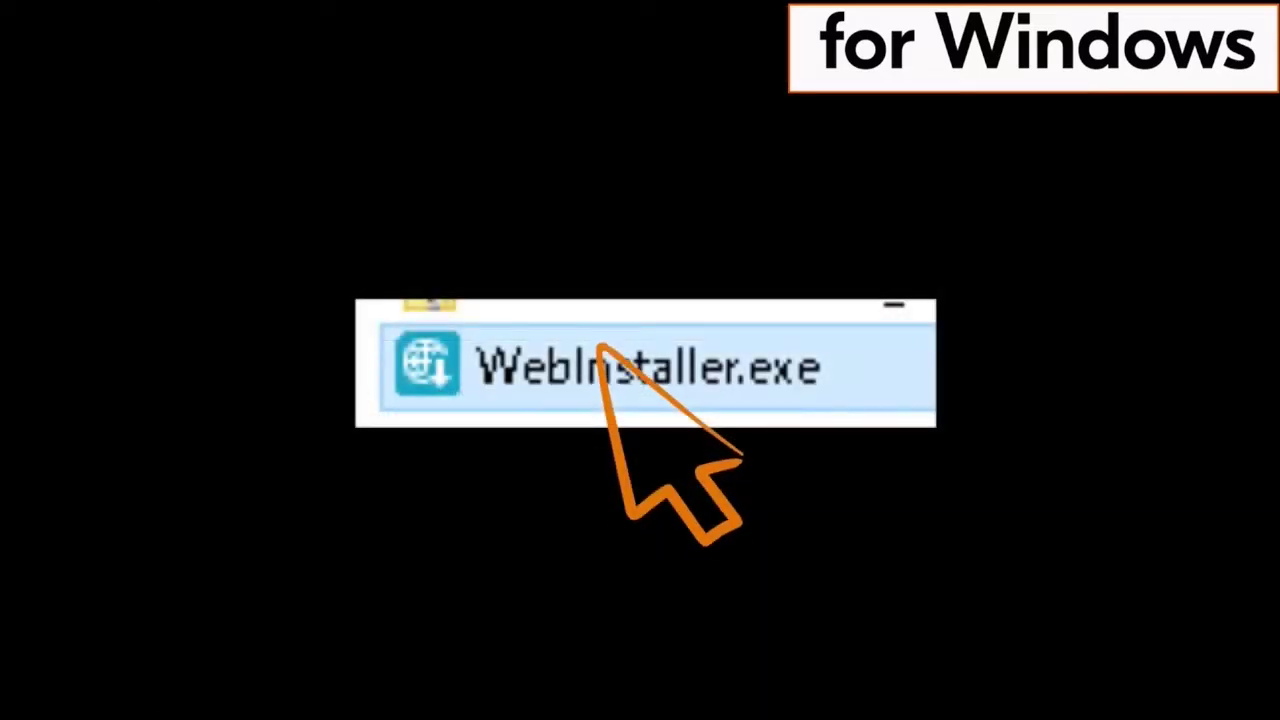
double_click(600, 350)
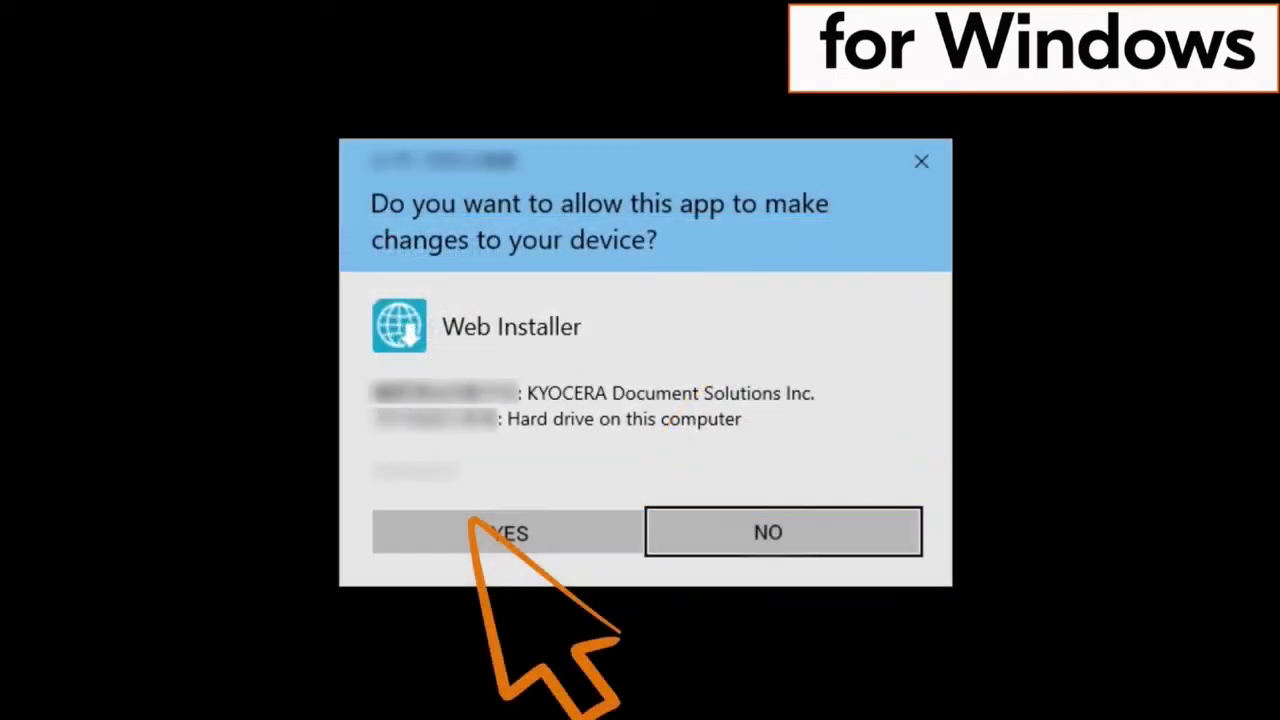
Allow the Web Installer to run, accept its licence, and dismiss the energy saving notice
click(470, 521)
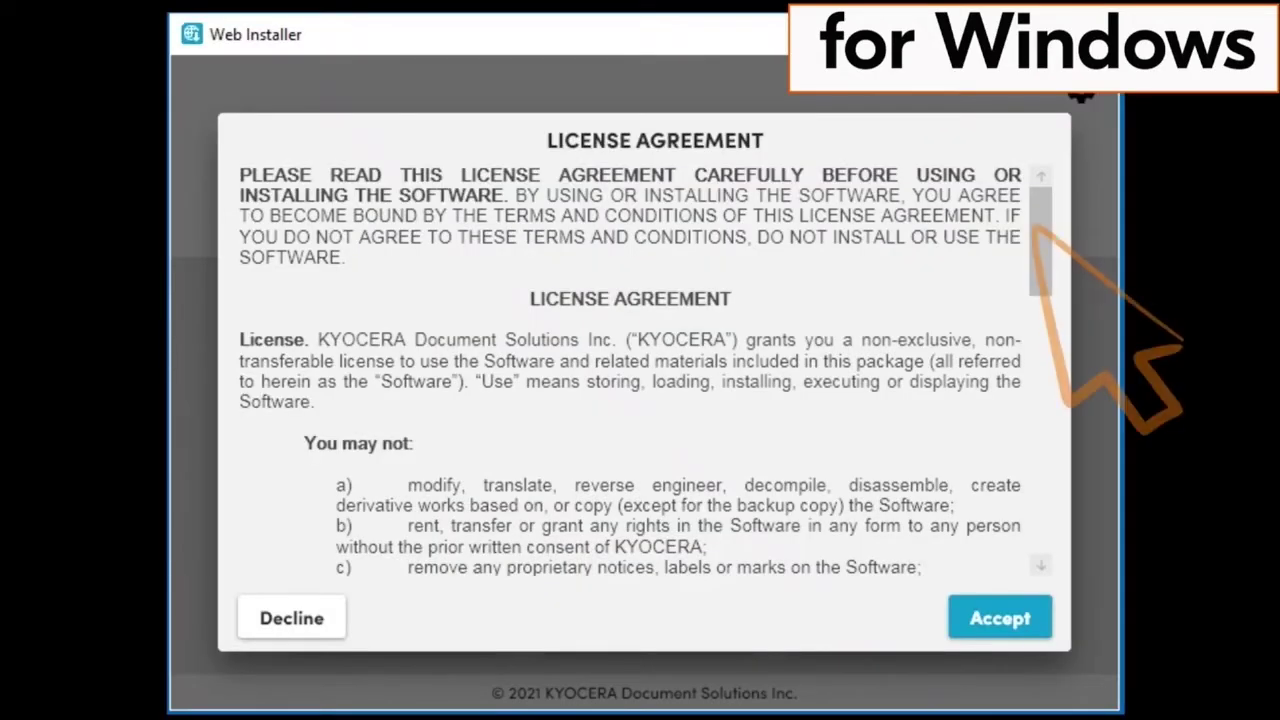
scroll(630, 370, down, 3)
drag(1045, 315, 1050, 470)
click(1000, 618)
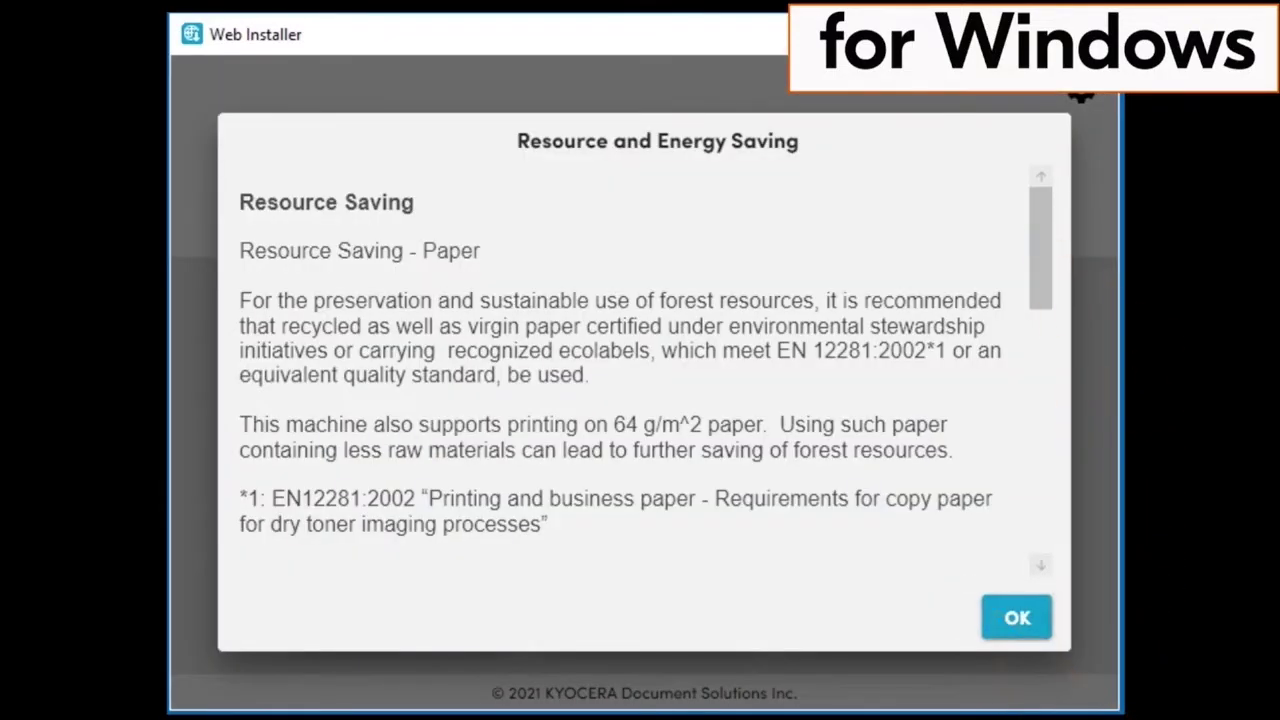
drag(1049, 286, 1040, 506)
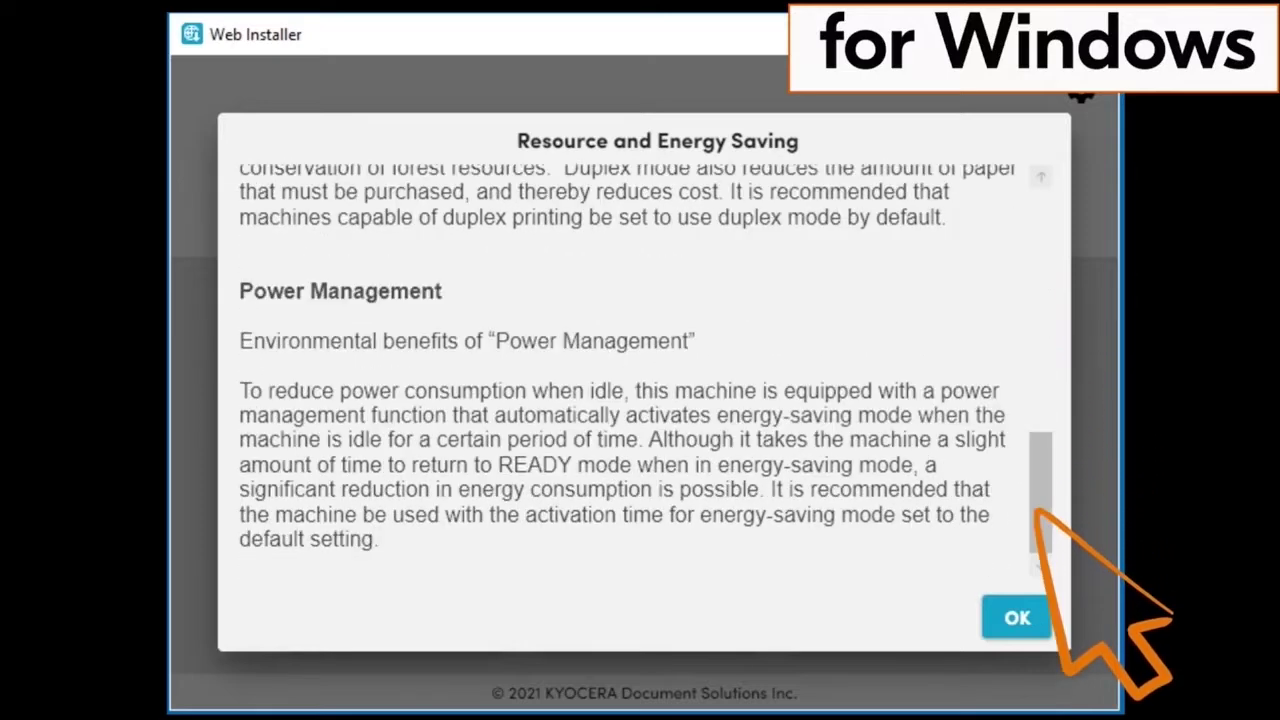
click(1017, 618)
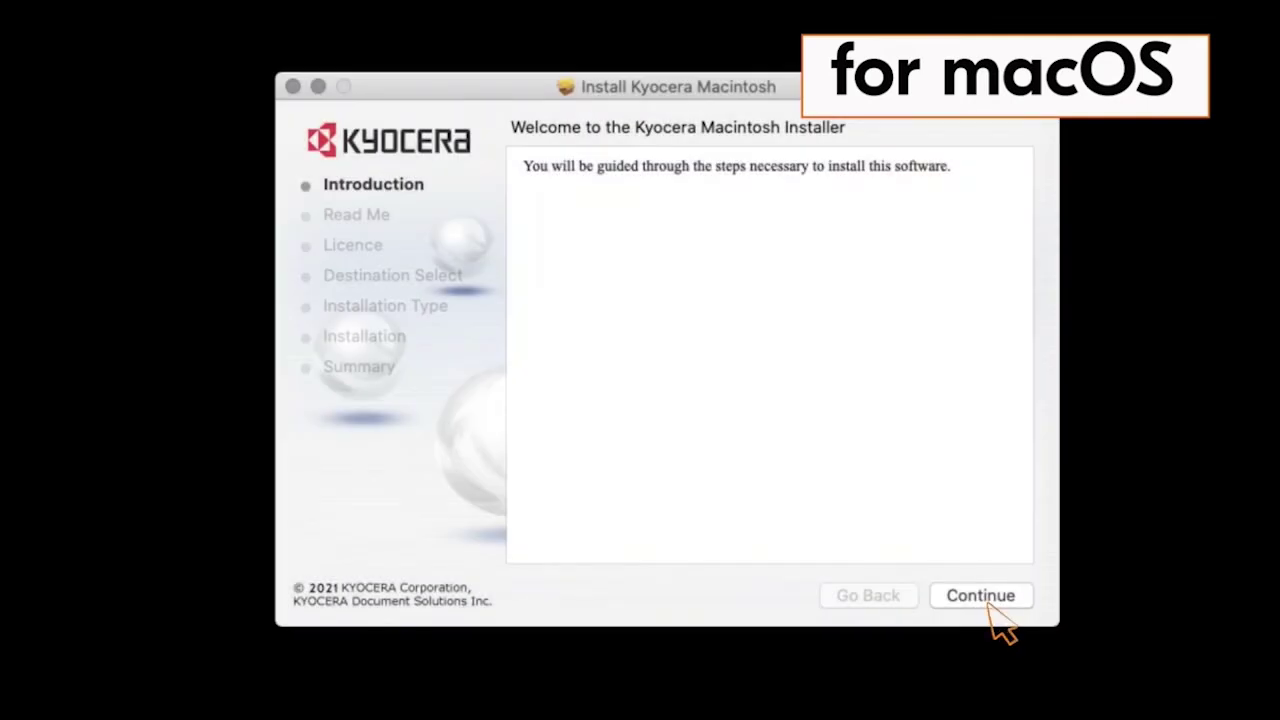
Agree to the Kyocera licence, run the standard install on Macintosh HD, and close the installer
click(981, 596)
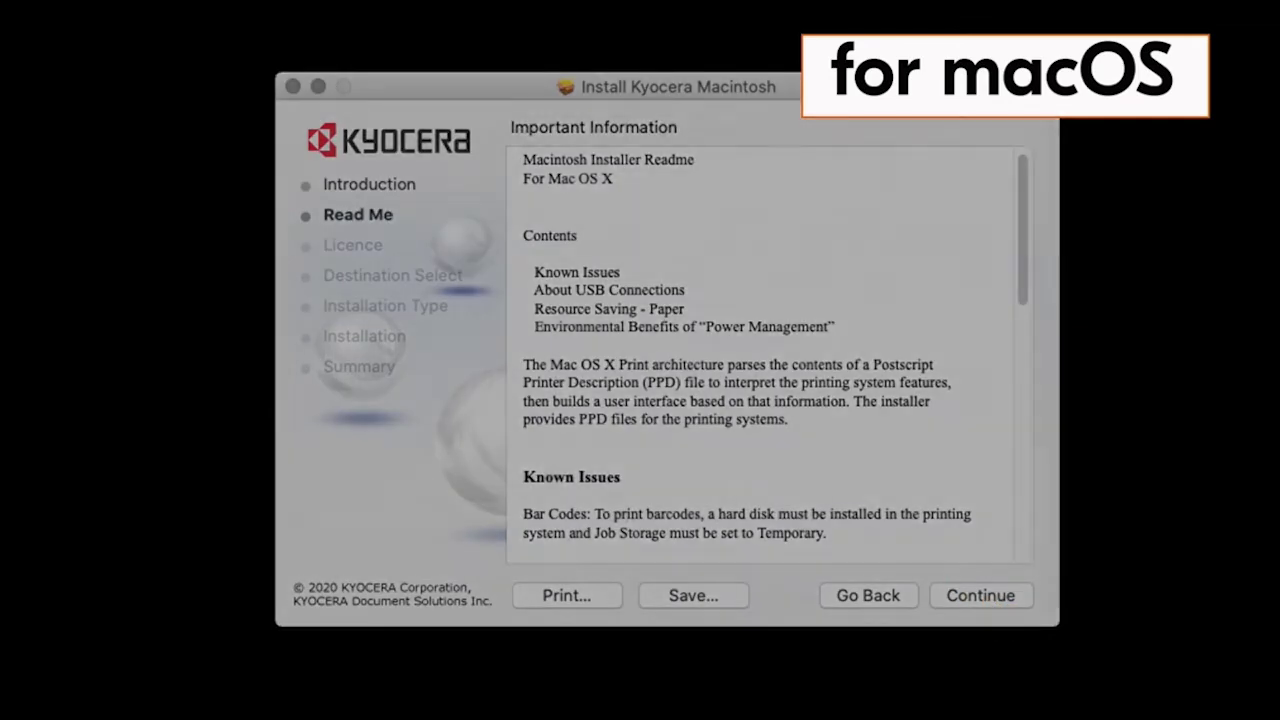
click(981, 598)
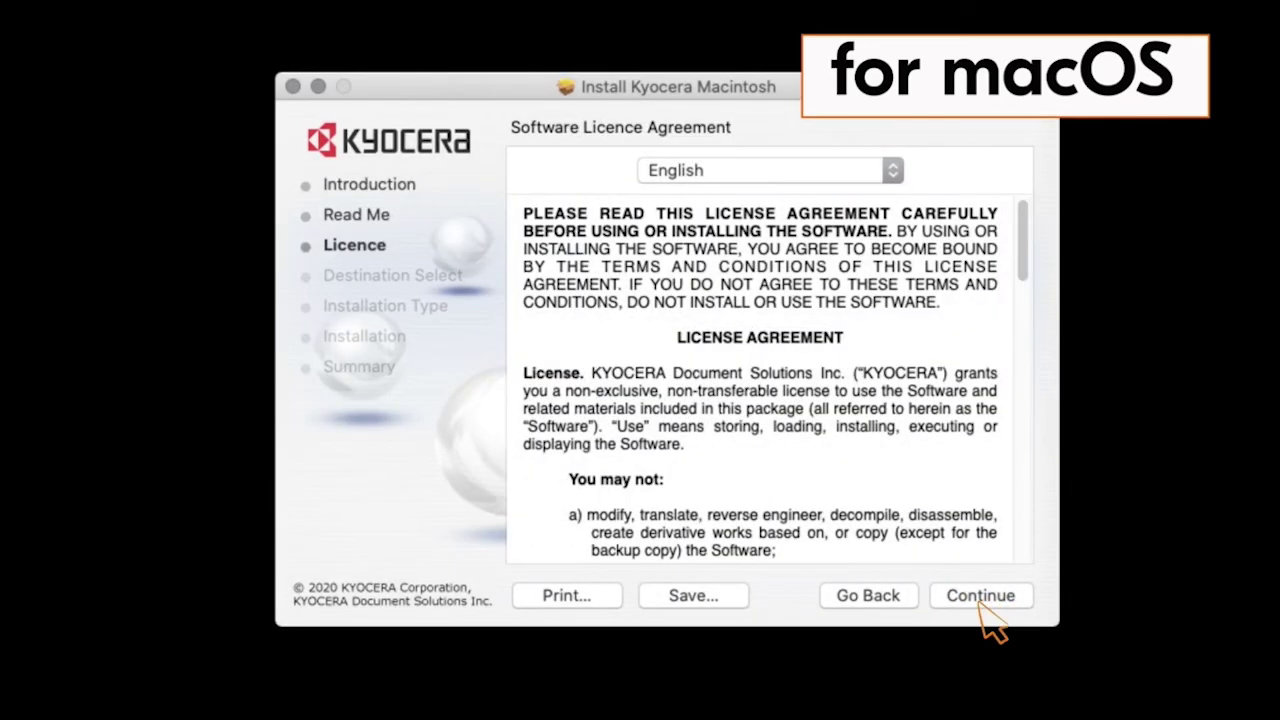
click(981, 597)
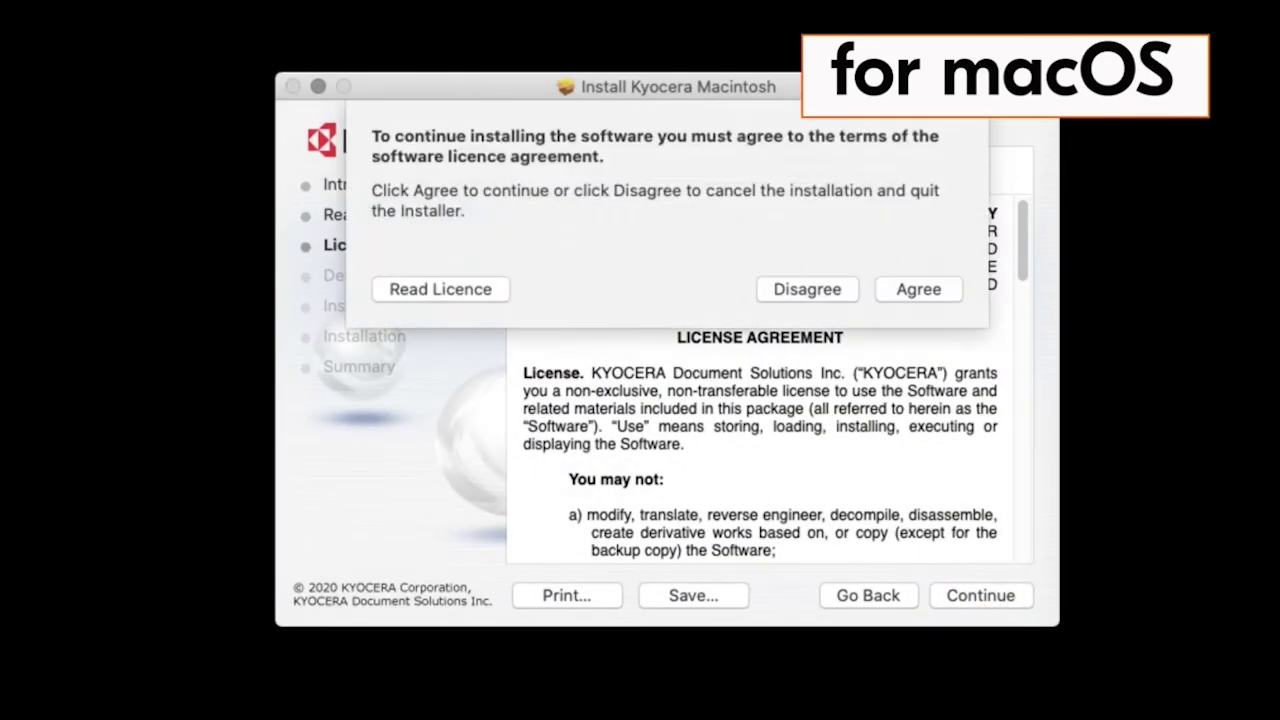
click(918, 290)
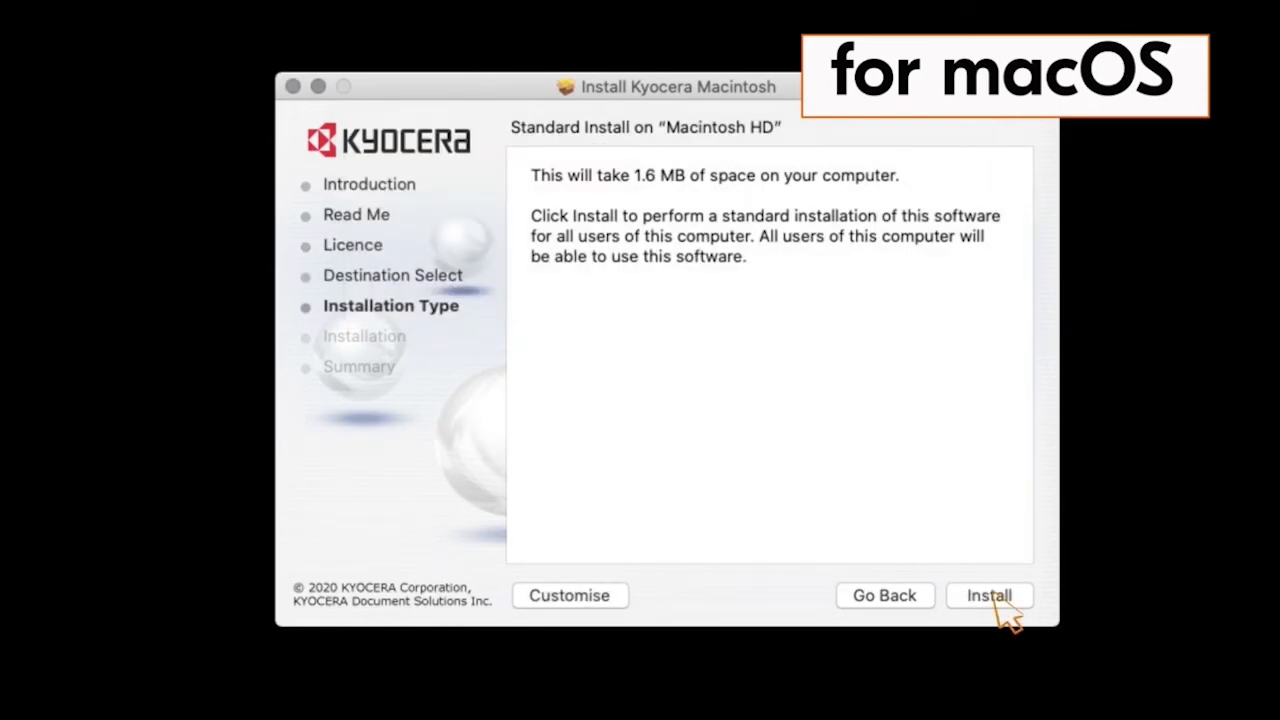
click(989, 596)
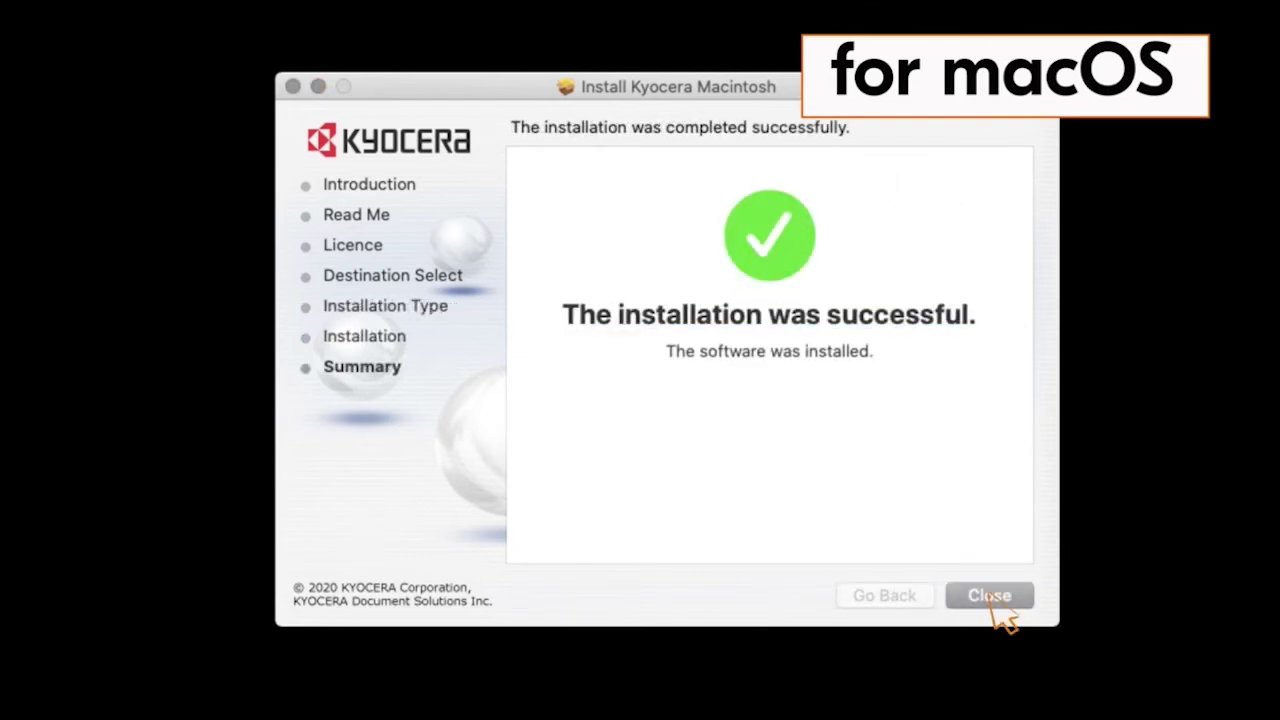
click(994, 600)
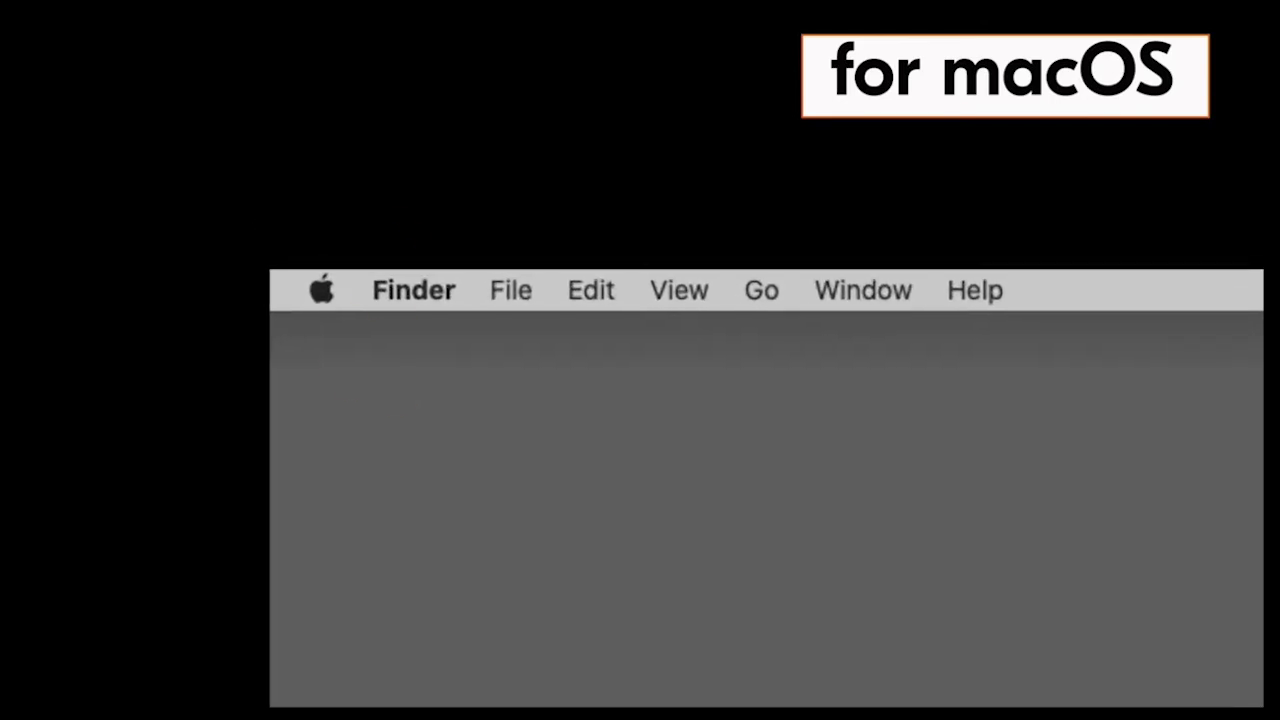
Open Printers & Scanners from System Preferences and start adding a printer
click(321, 290)
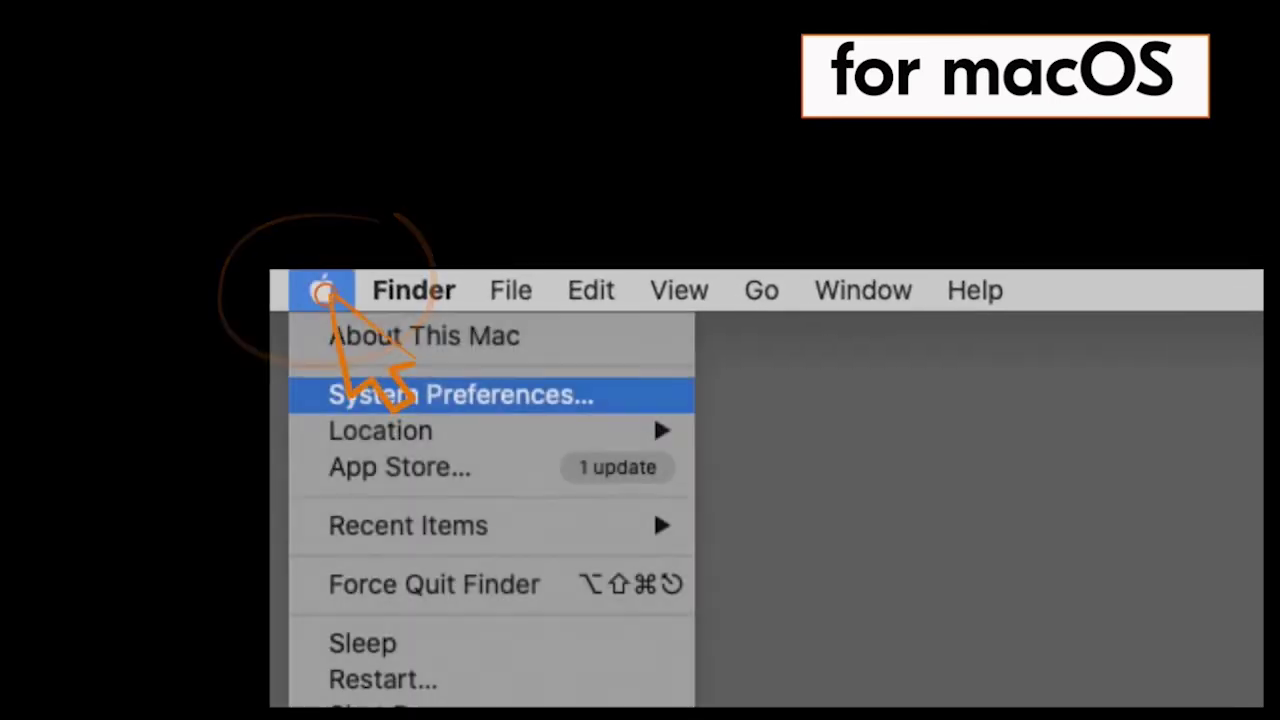
click(371, 394)
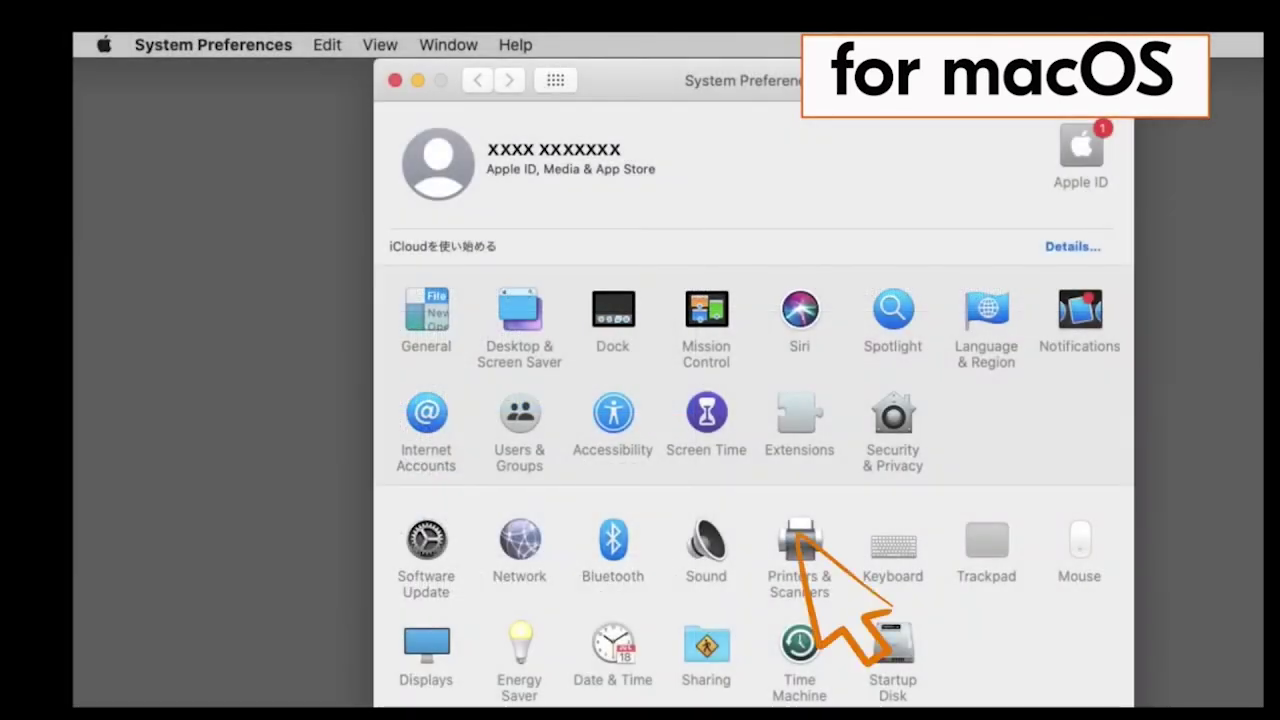
click(800, 550)
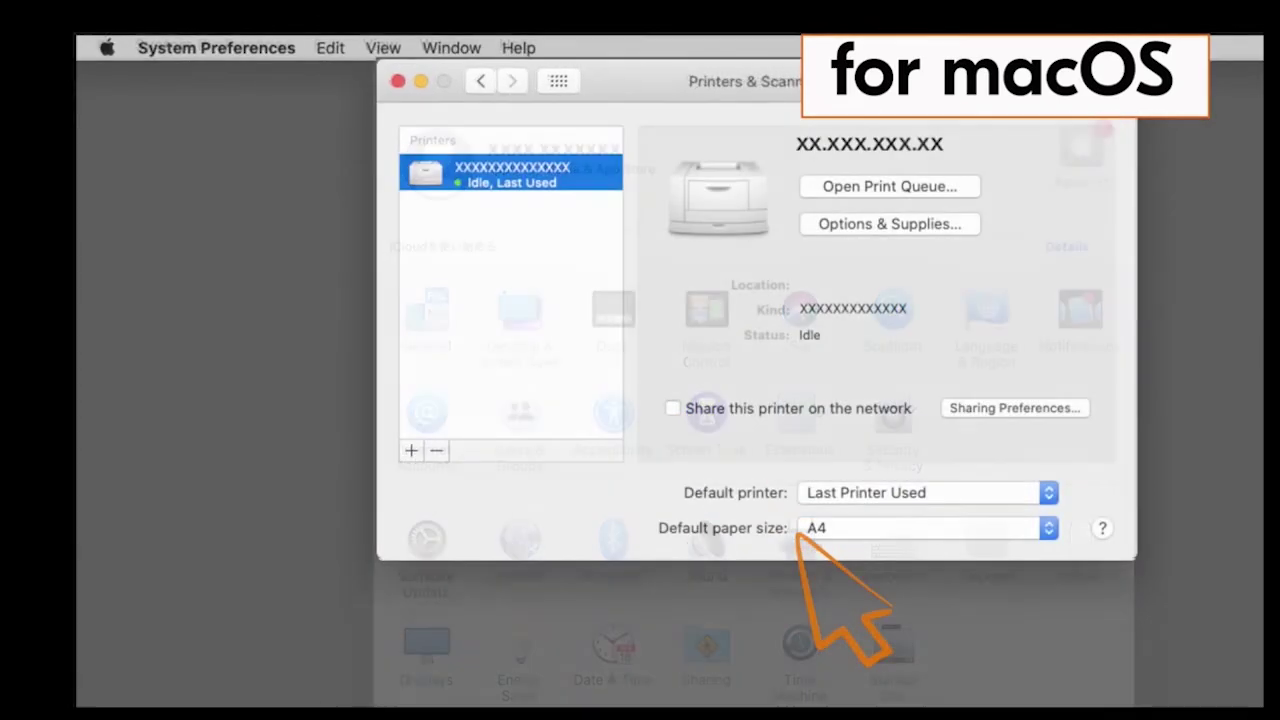
click(410, 451)
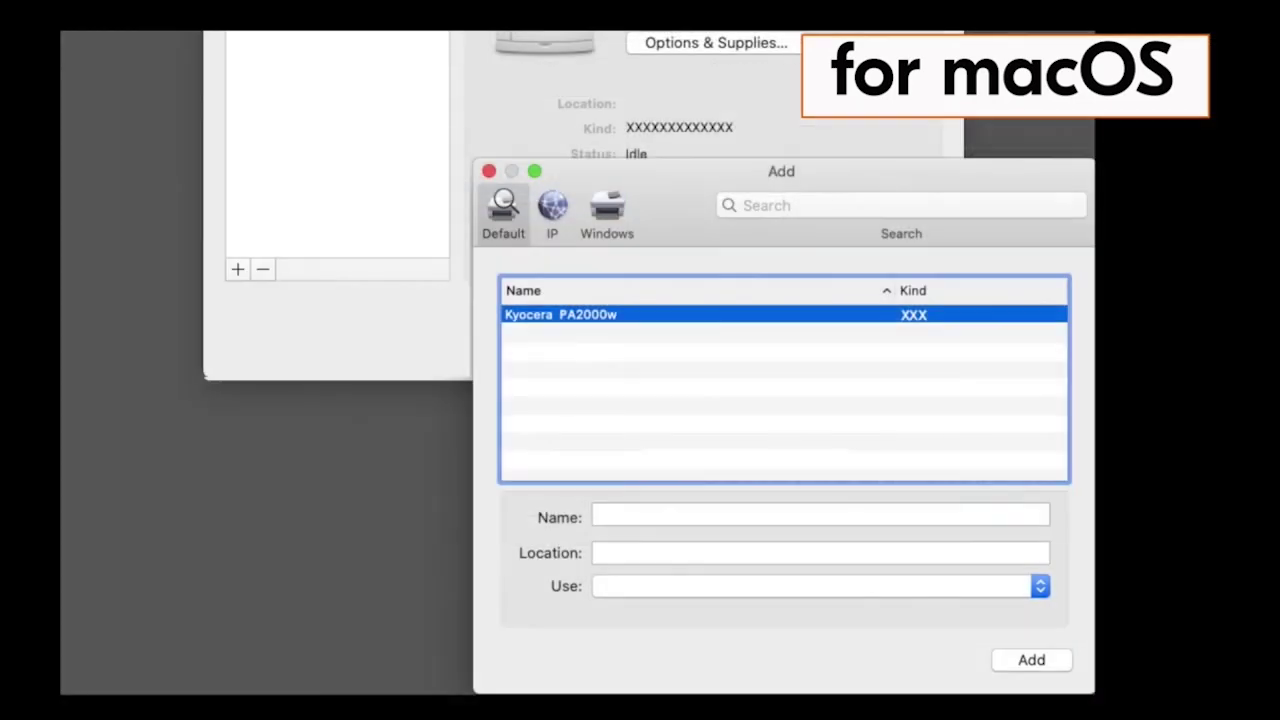